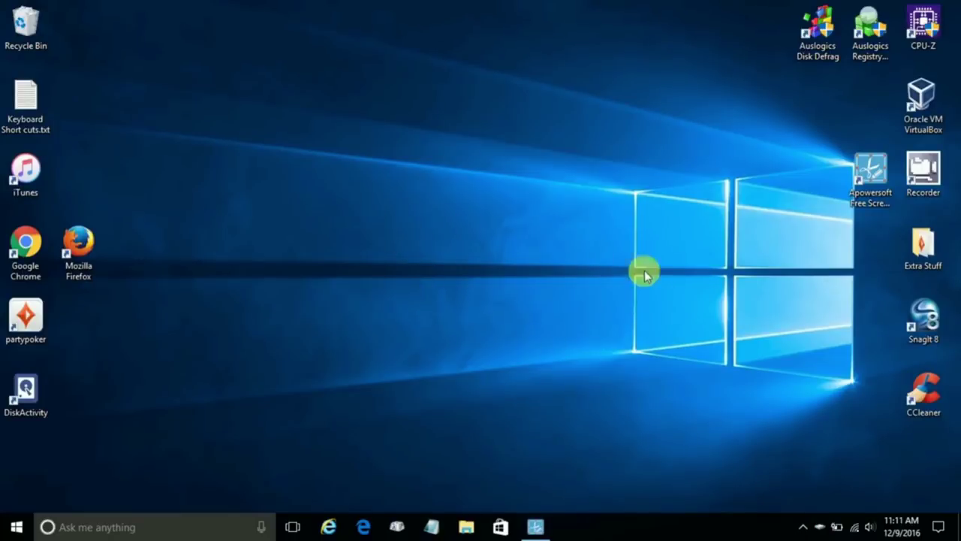
# Connect the laptop to the open NETGEAR_EXT Wi-Fi network.
pyautogui.click(856, 526)
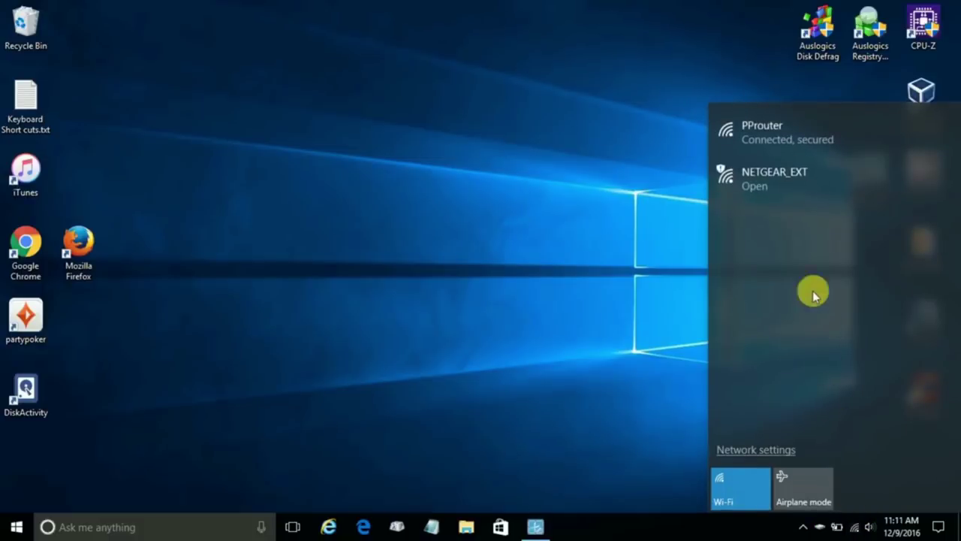
pyautogui.click(780, 182)
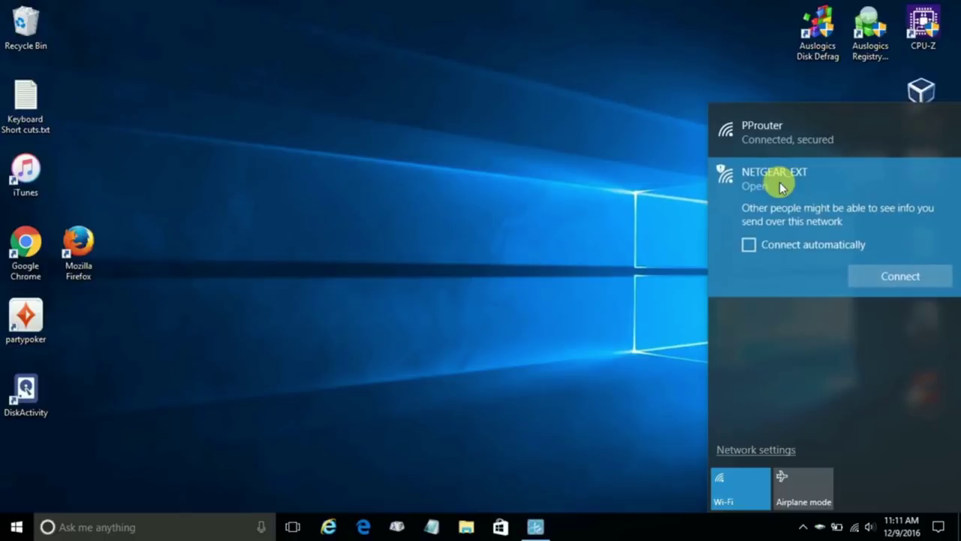
pyautogui.click(903, 276)
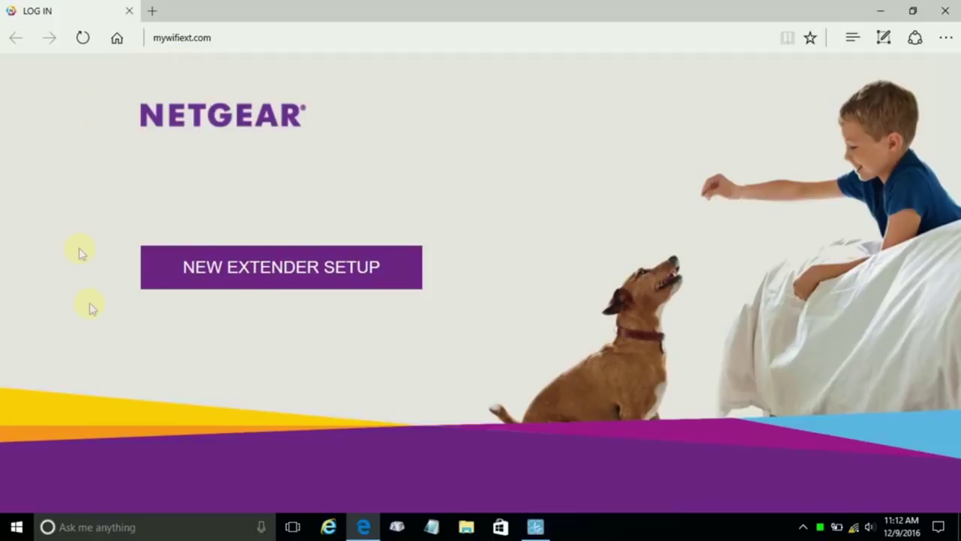
# Start a new extender setup and enter the account details in the Create Account form.
pyautogui.click(272, 285)
pyautogui.click(272, 285)
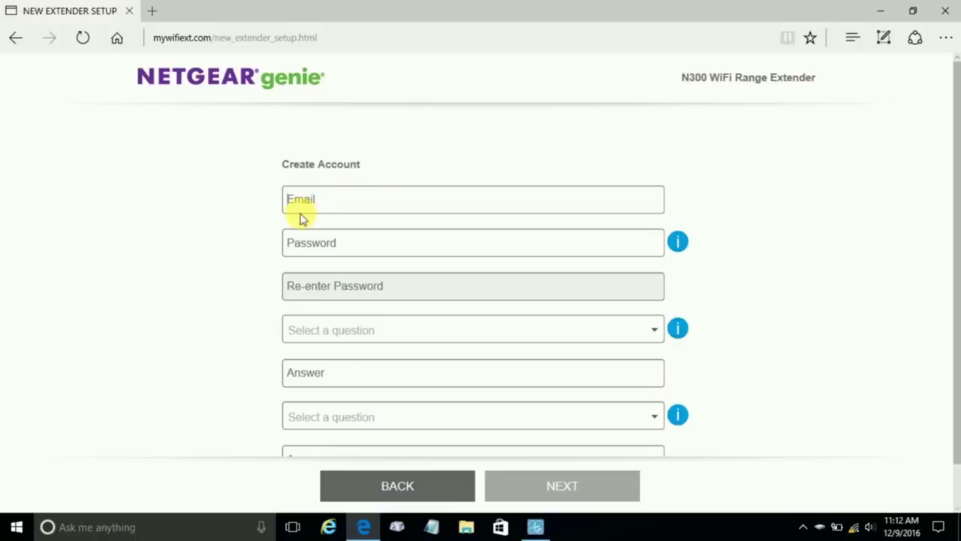
pyautogui.write('ni')
pyautogui.write('ck')
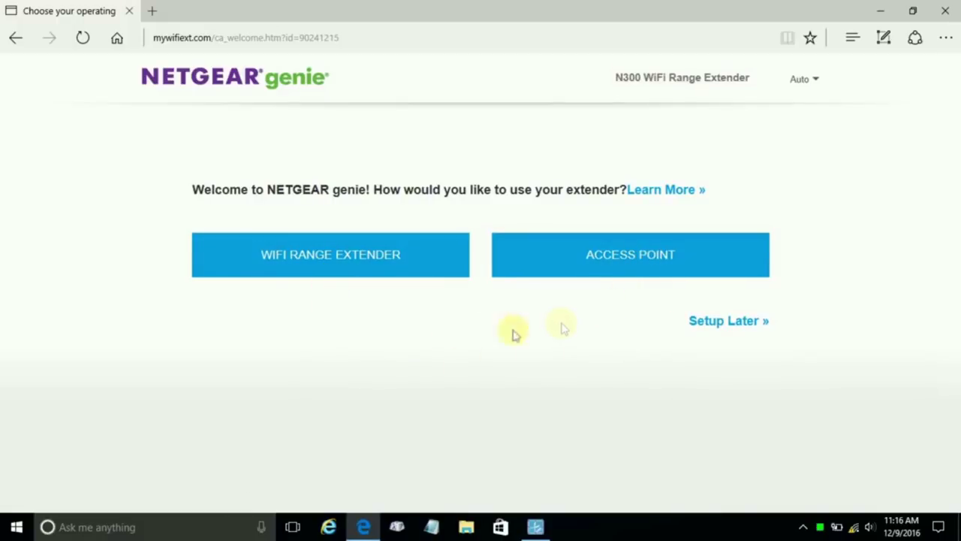
# Use the device as a WiFi range extender and pick PProuter as the network to extend.
pyautogui.click(306, 272)
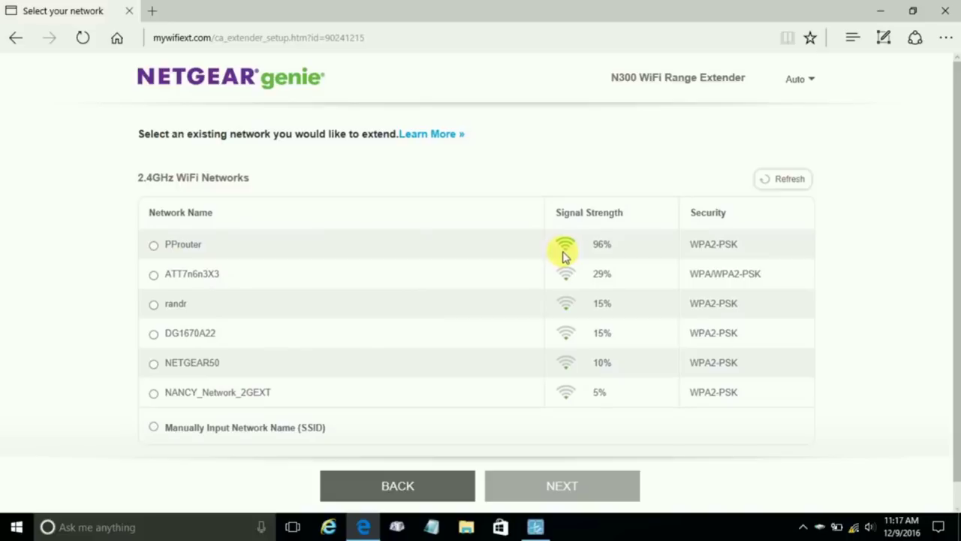
pyautogui.click(154, 246)
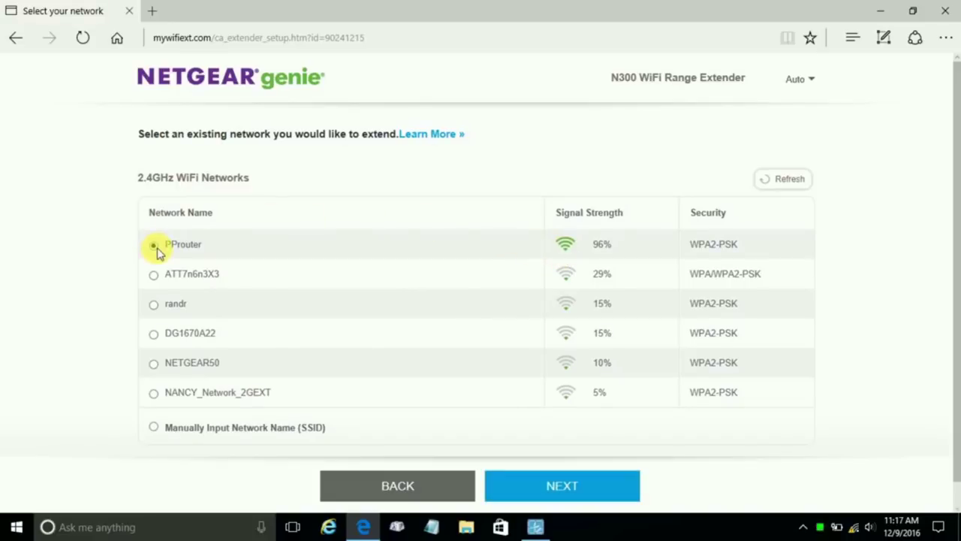
pyautogui.click(574, 490)
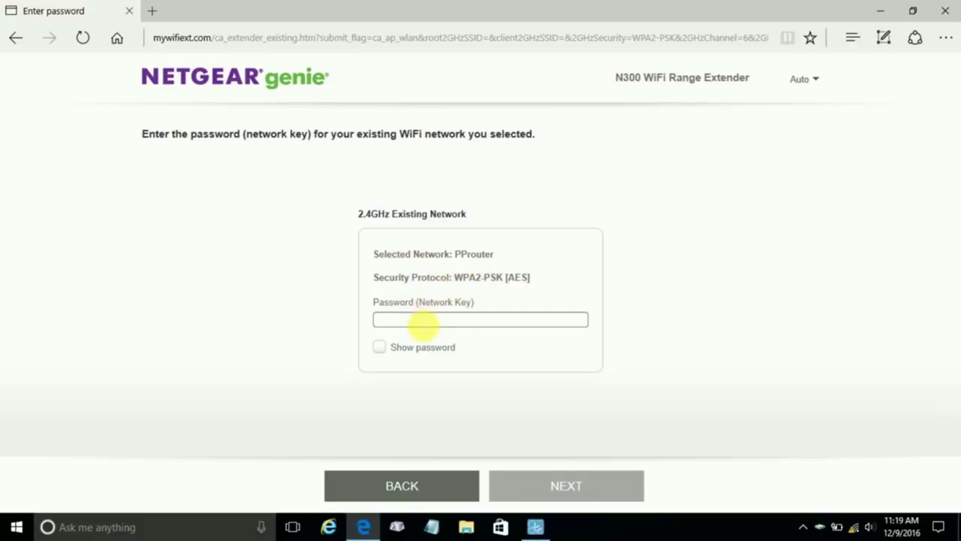
# Enter PProuter's network password and continue to the extended network settings.
pyautogui.click(425, 323)
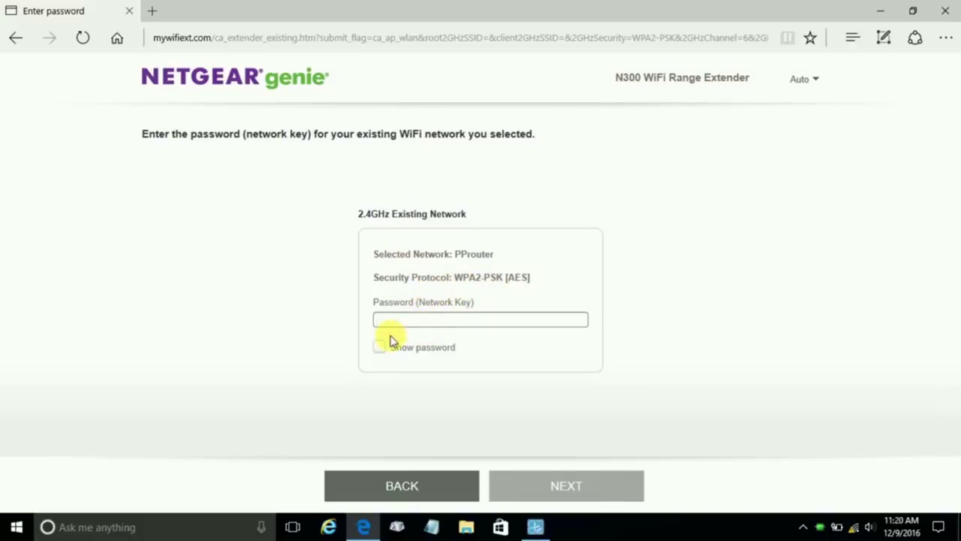
pyautogui.write('********')
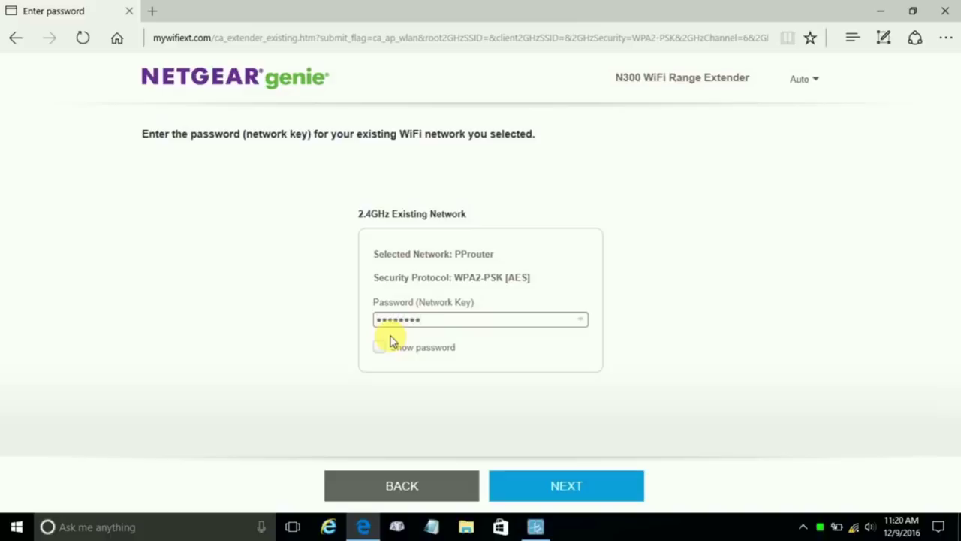
pyautogui.write('*')
pyautogui.click(549, 490)
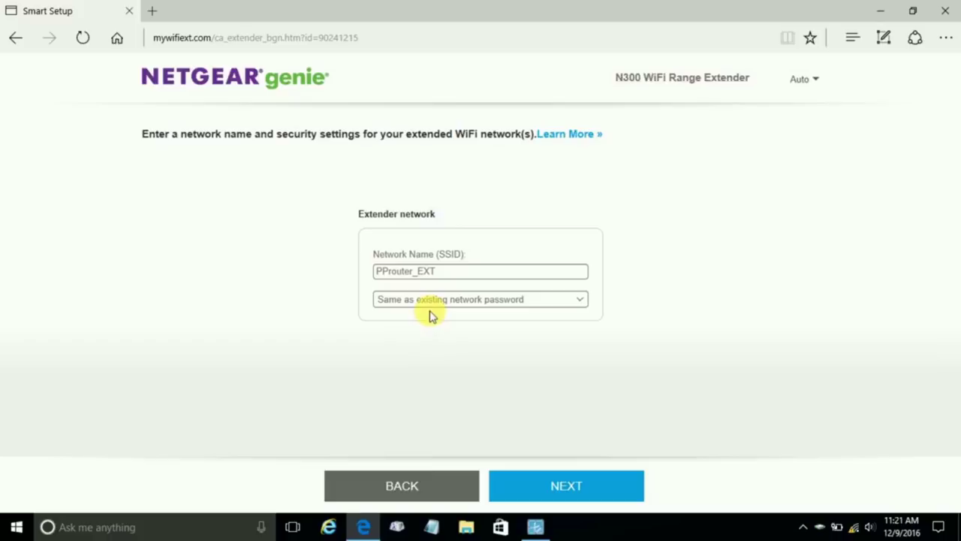
# Rename the extended network from PProuter_EXT to Nick1, keeping the existing network password, and apply.
pyautogui.click(448, 272)
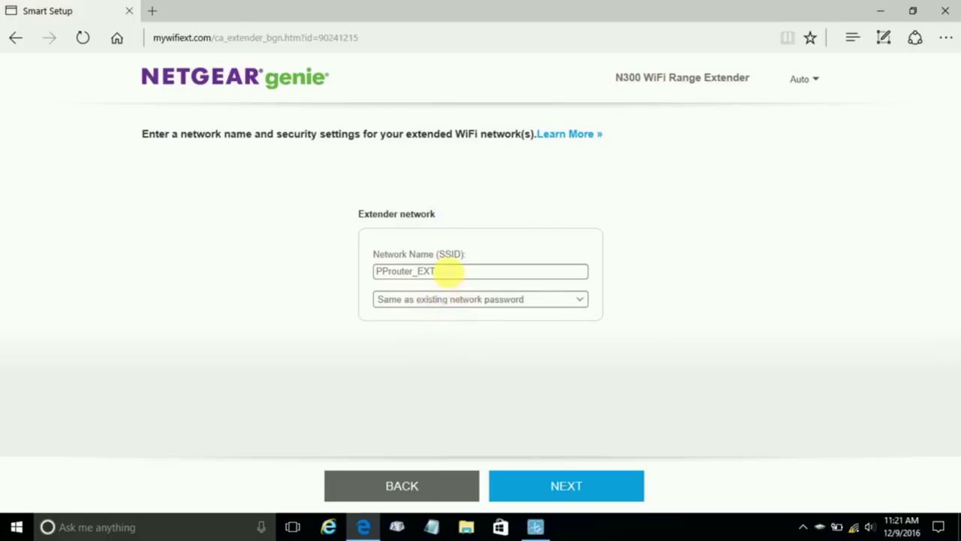
pyautogui.moveTo(443, 272); pyautogui.dragTo(379, 271)
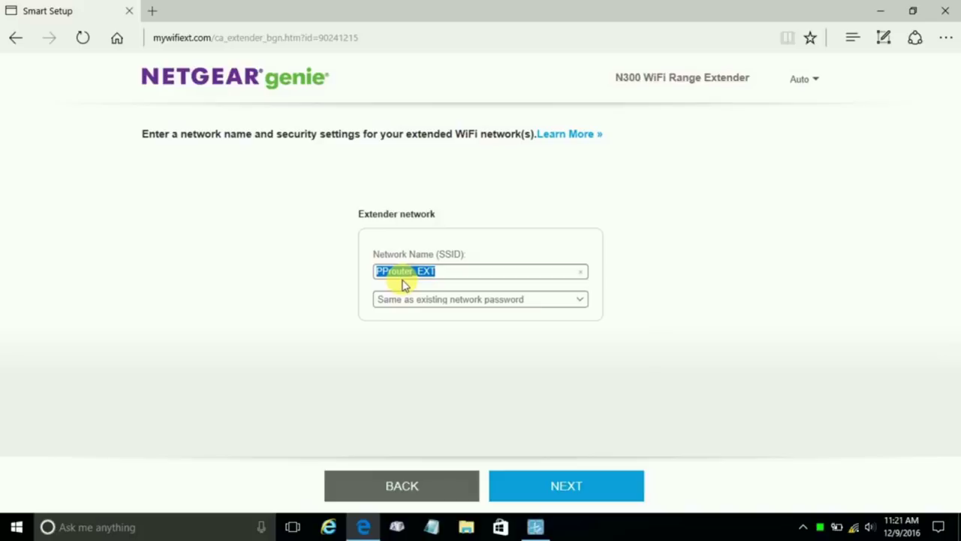
pyautogui.write('Nick1')
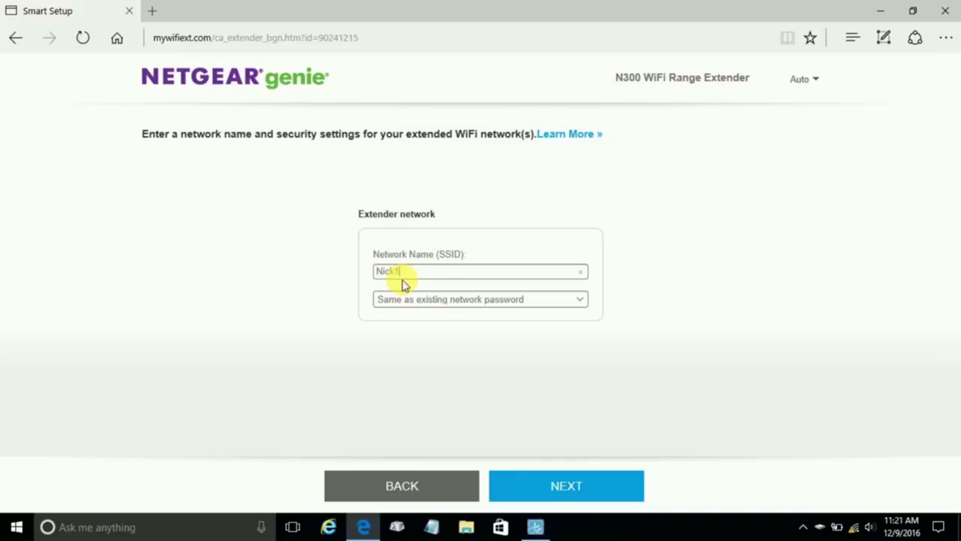
pyautogui.click(580, 300)
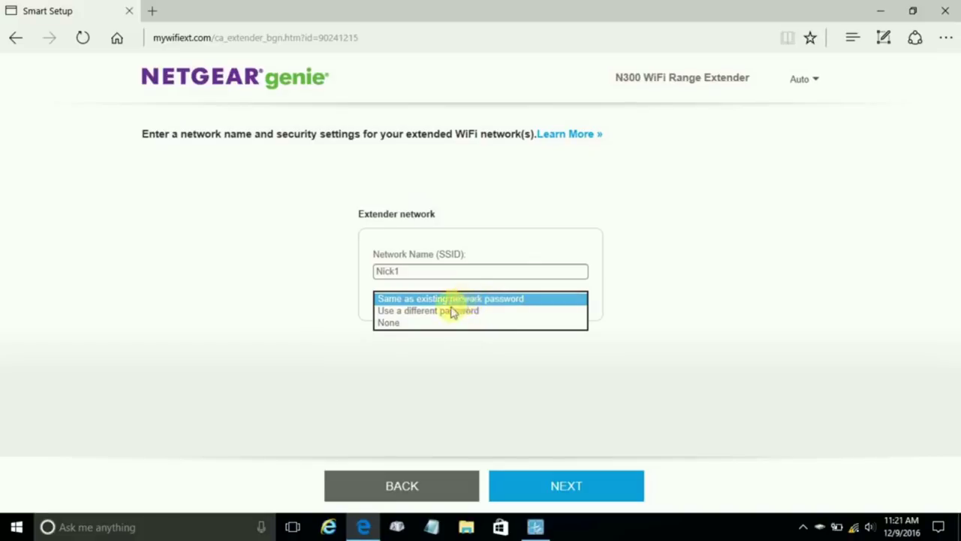
pyautogui.click(464, 398)
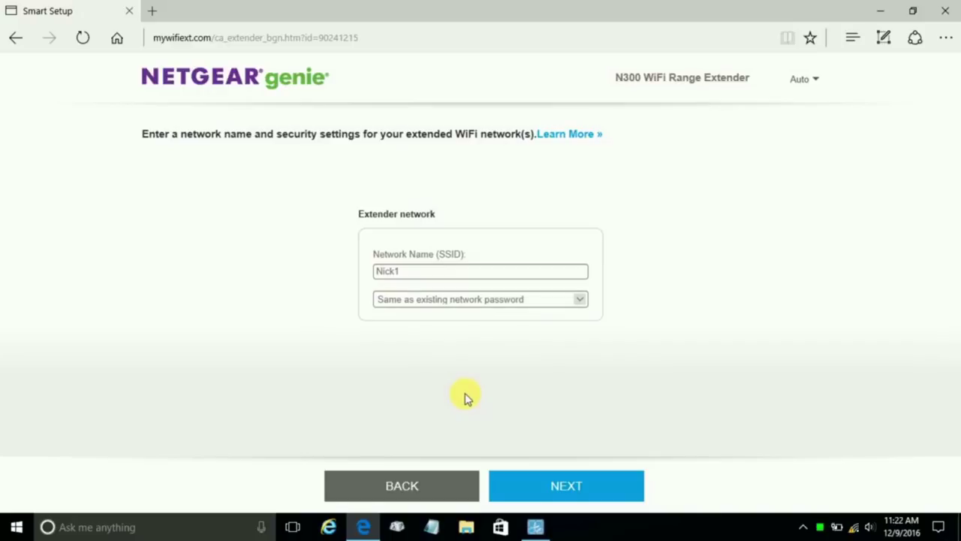
pyautogui.click(576, 487)
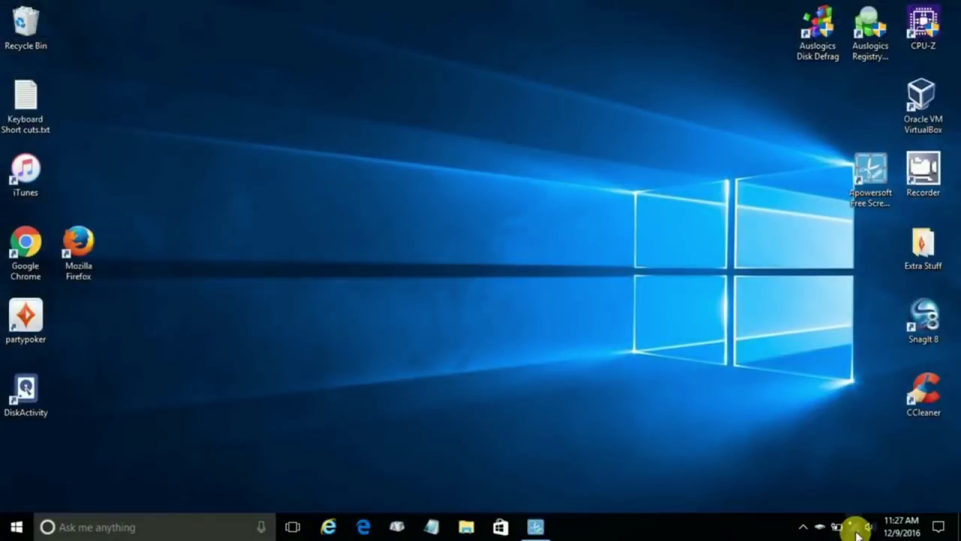
# Bring up the Windows Wi-Fi list to see the new Nick1 network.
pyautogui.click(856, 528)
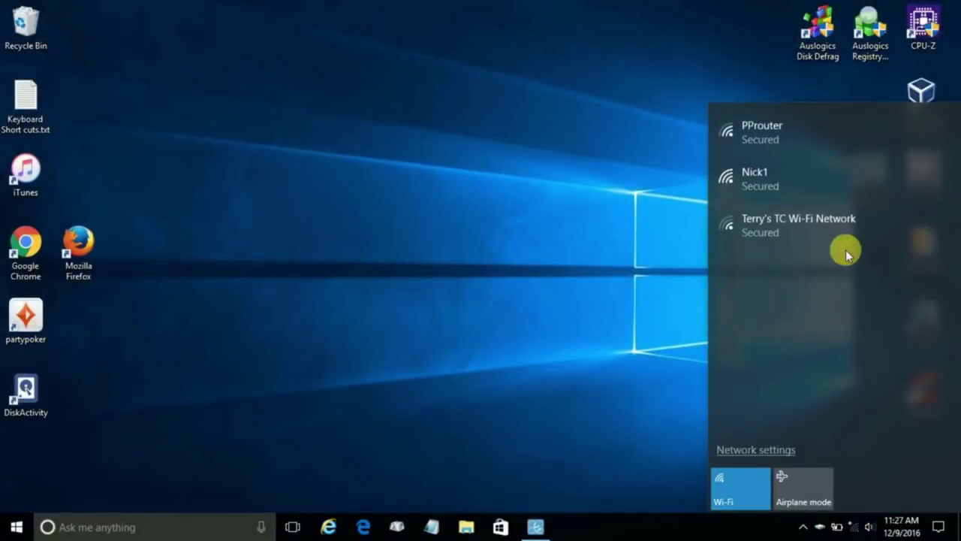
# Join the Nick1 network with its security key, set to connect automatically.
pyautogui.click(751, 185)
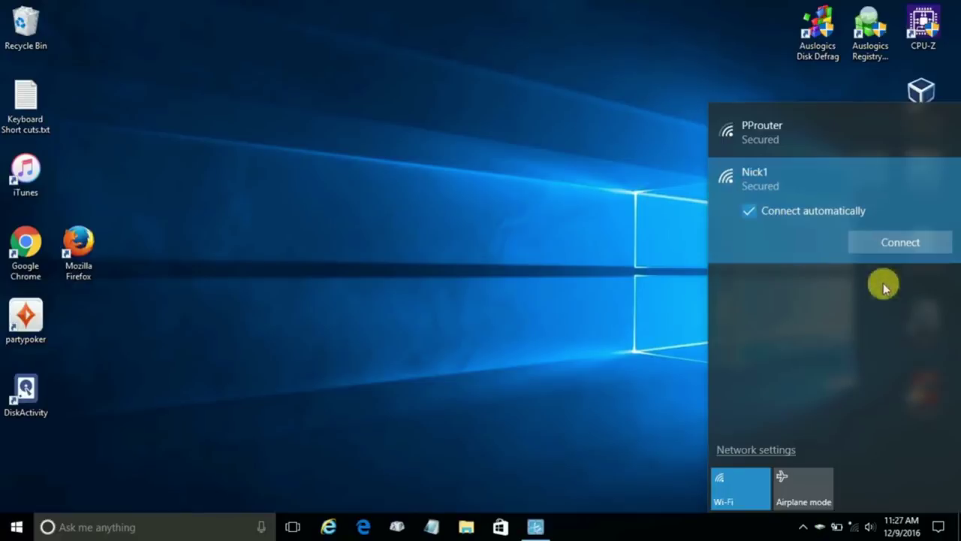
pyautogui.click(900, 247)
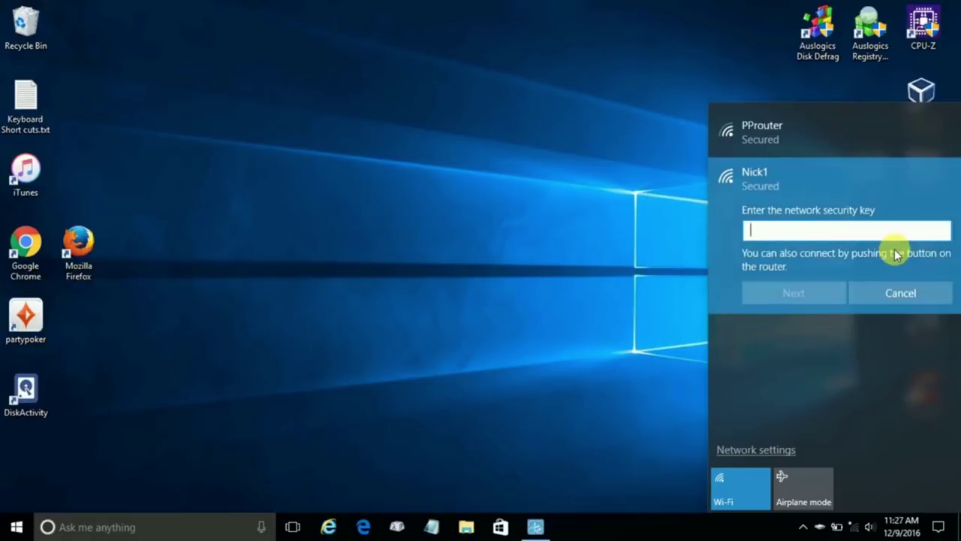
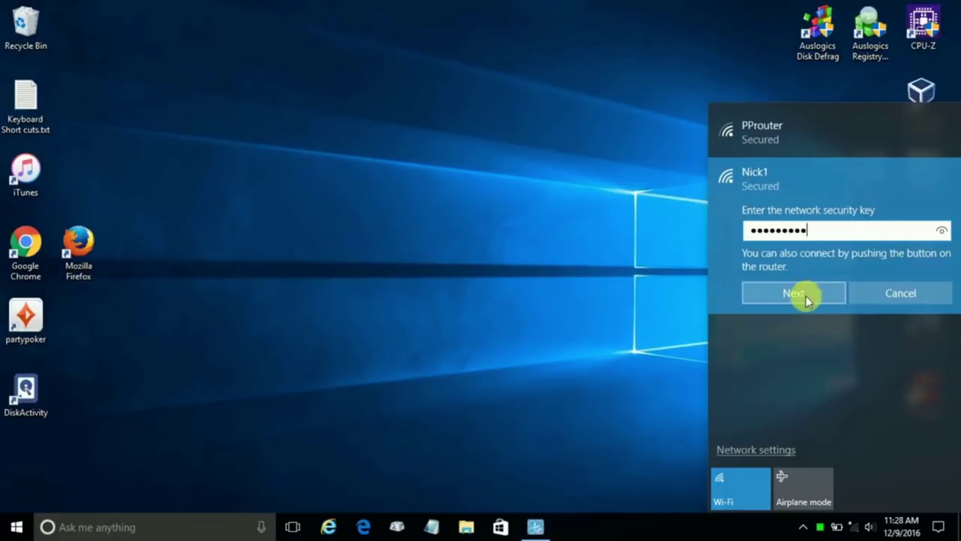
pyautogui.click(805, 296)
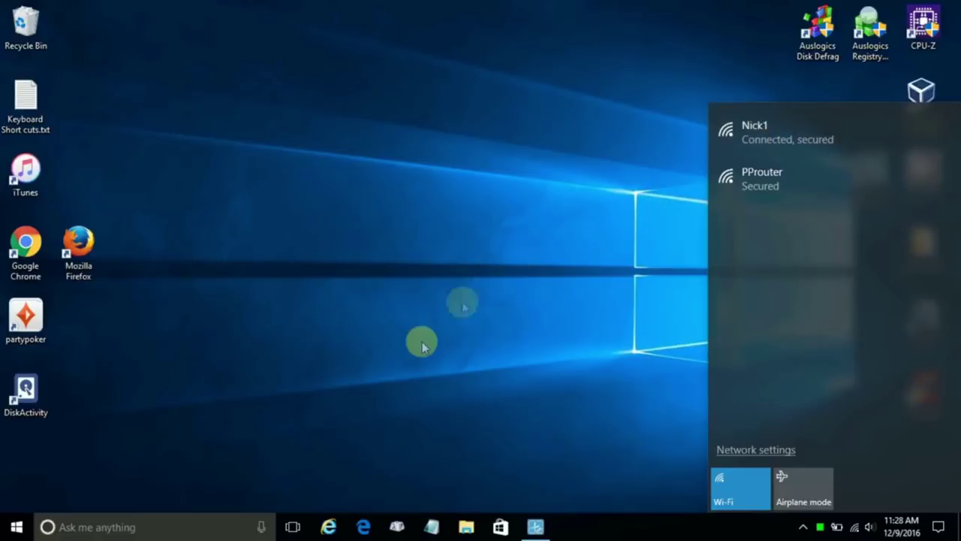
# Confirm Google loads in Edge and that Nick1 shows as connected.
pyautogui.click(366, 528)
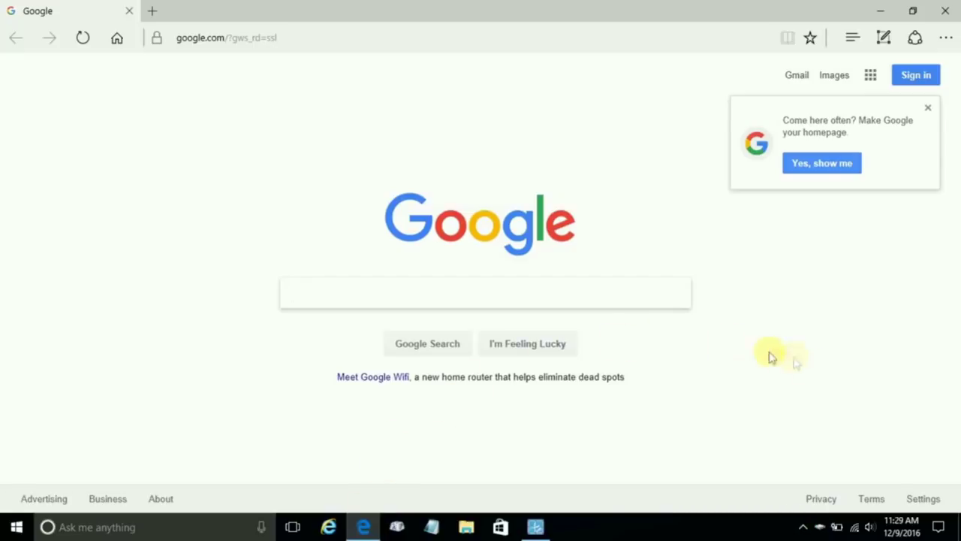
pyautogui.click(853, 528)
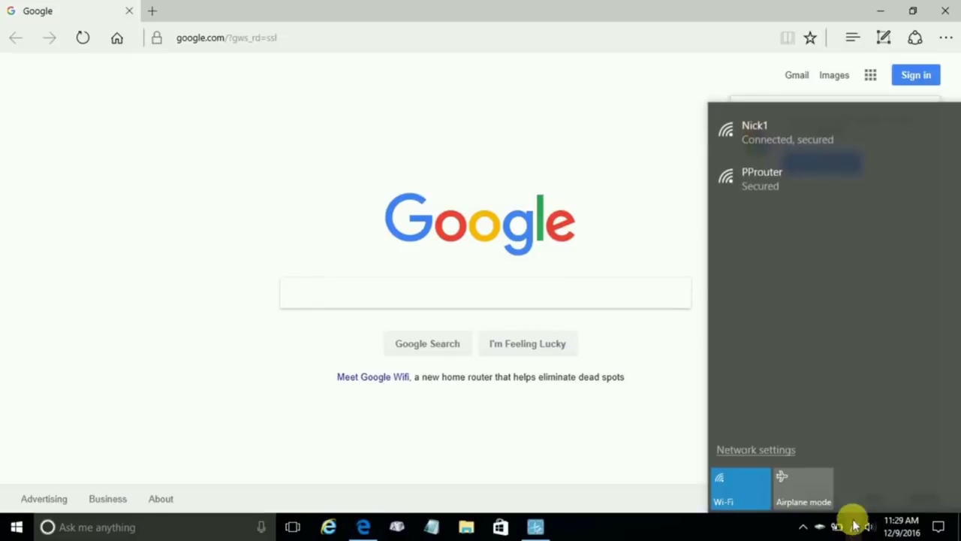